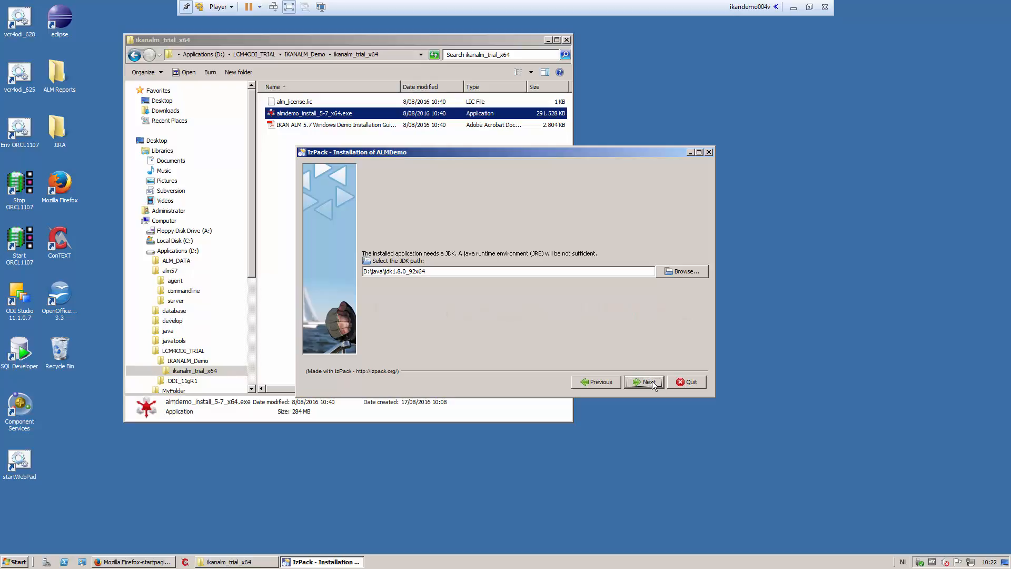
Step through the ALMDemo installer with the JDK path D:\java\jdk1.8.0_92x64, default ports and the IKAN ALM Demo 5.7 shortcut group
{"action": "left_click", "coordinate": [652, 381]}
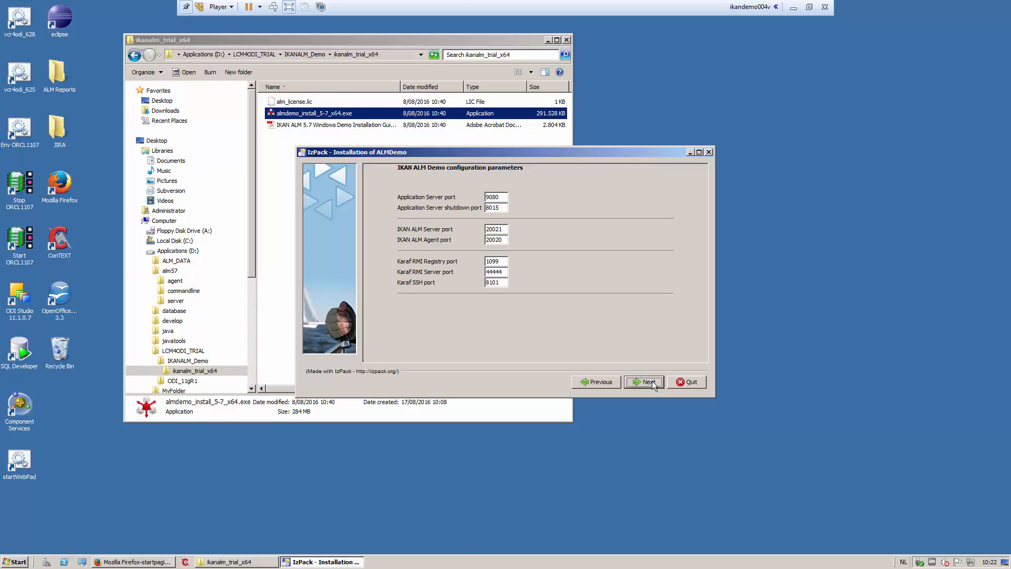
{"action": "left_click", "coordinate": [648, 382]}
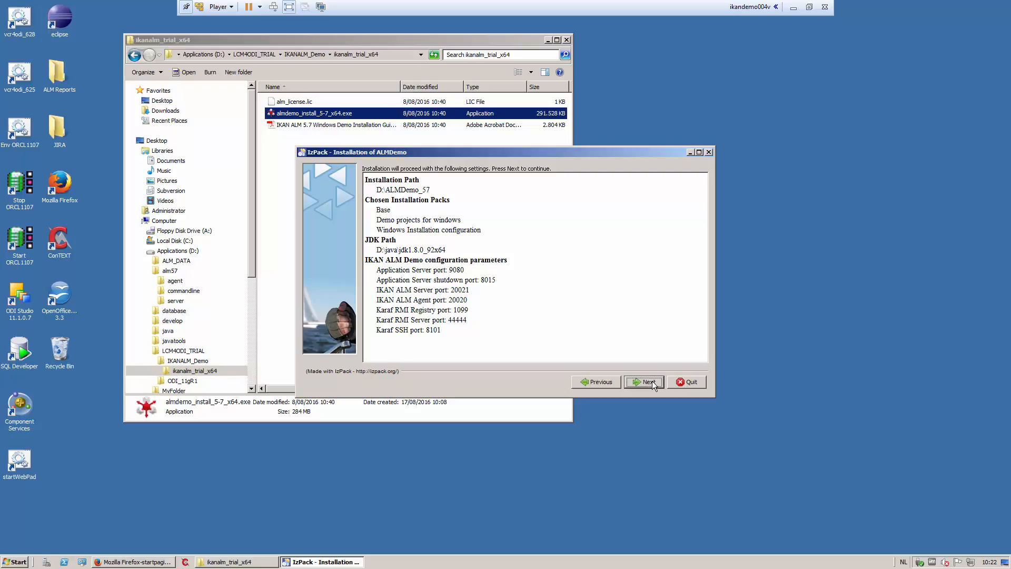
{"action": "left_click", "coordinate": [652, 382]}
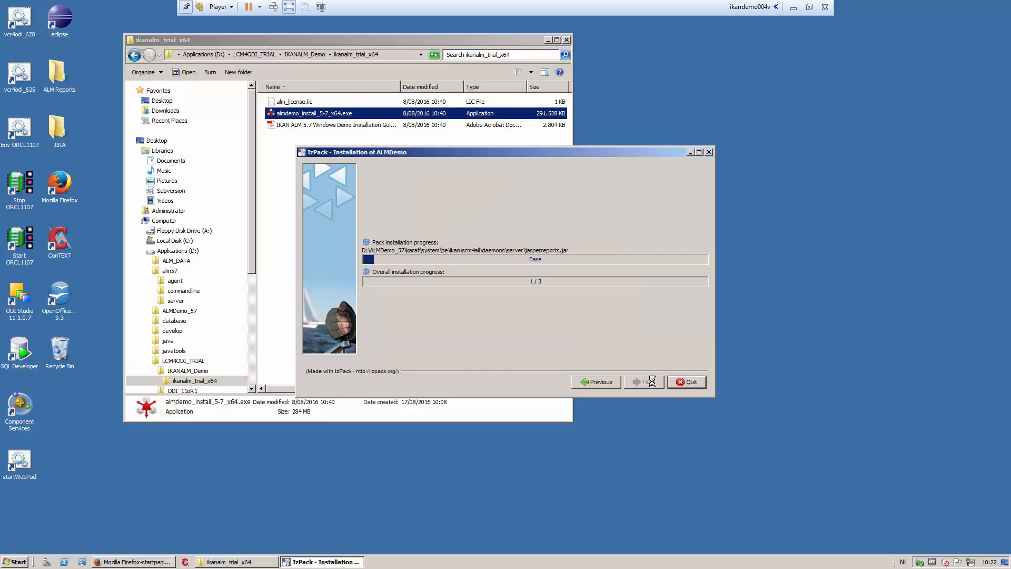
{"action": "left_click", "coordinate": [651, 381]}
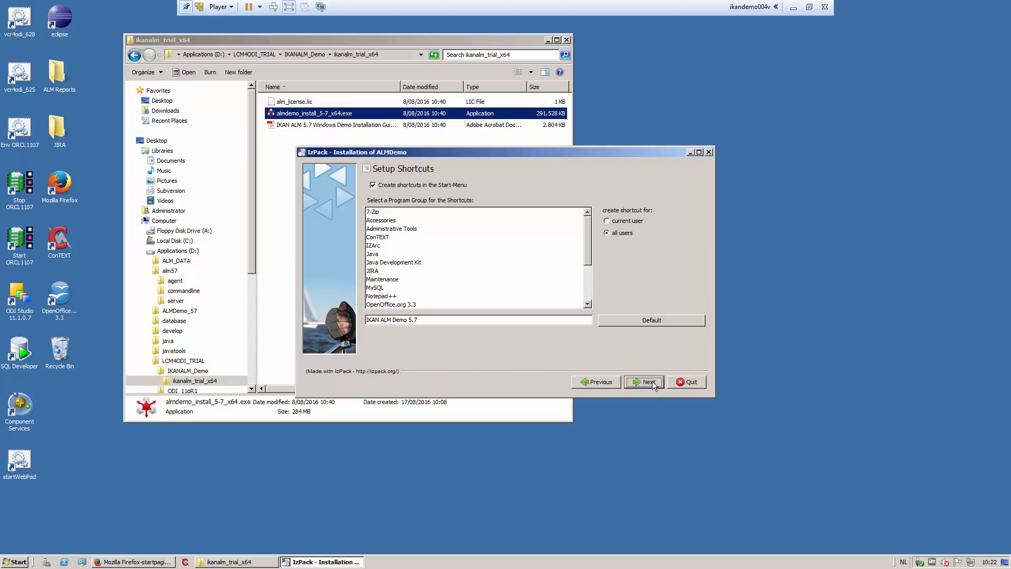
{"action": "left_click", "coordinate": [652, 381]}
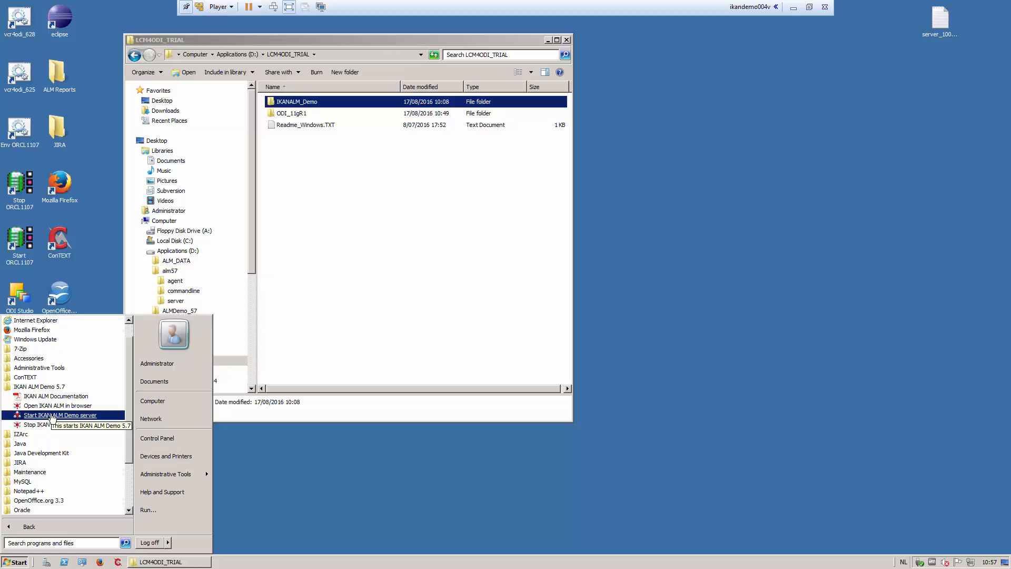
Start the IKAN ALM Demo server from the IKAN ALM Demo 5.7 program group
{"action": "left_click", "coordinate": [52, 416]}
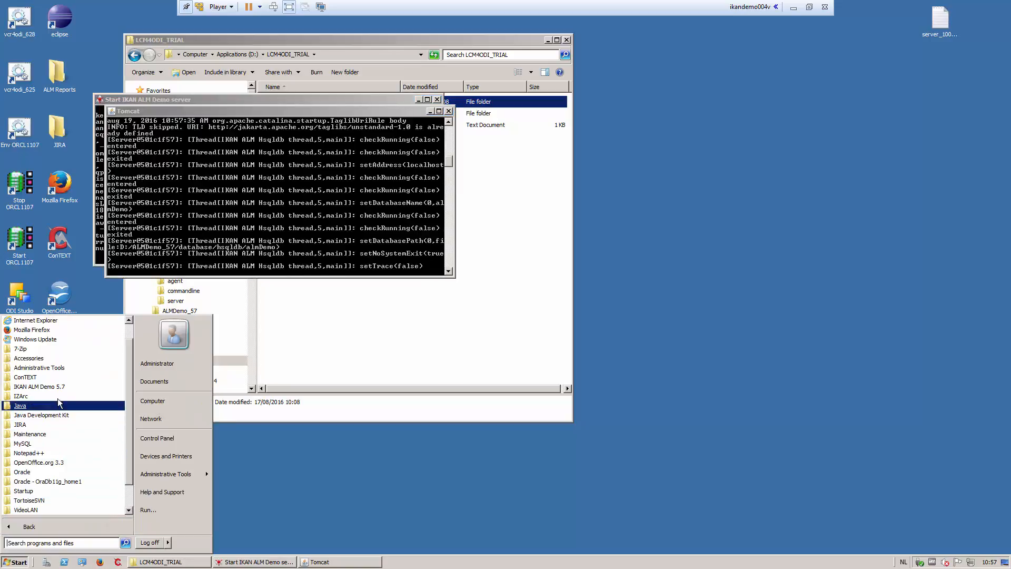
{"action": "left_click", "coordinate": [59, 387]}
{"action": "left_click", "coordinate": [55, 406]}
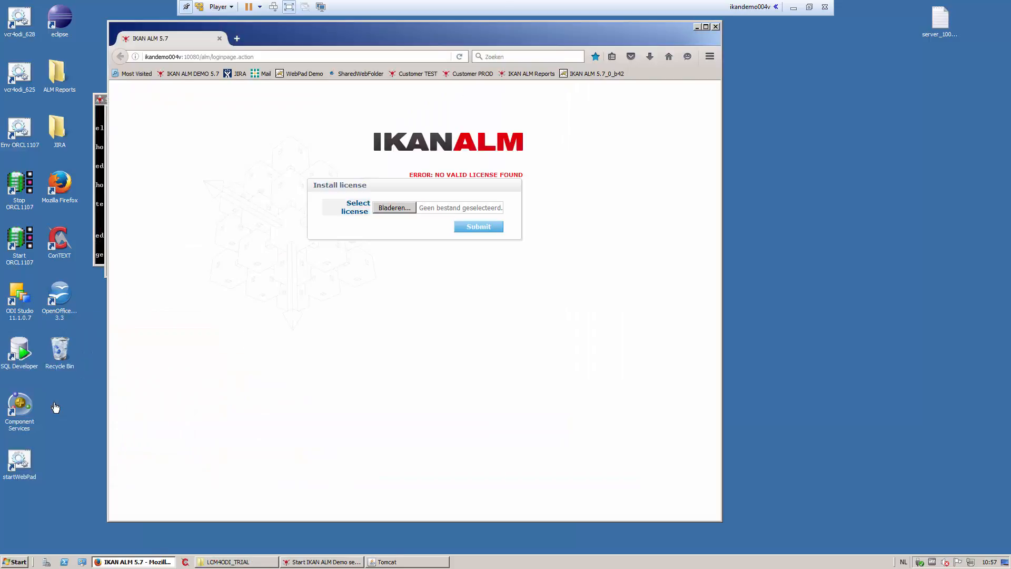
Install the licence by selecting alm_license.lic from the ikanalm_trial_x64 folder and submitting it
{"action": "left_click", "coordinate": [387, 207]}
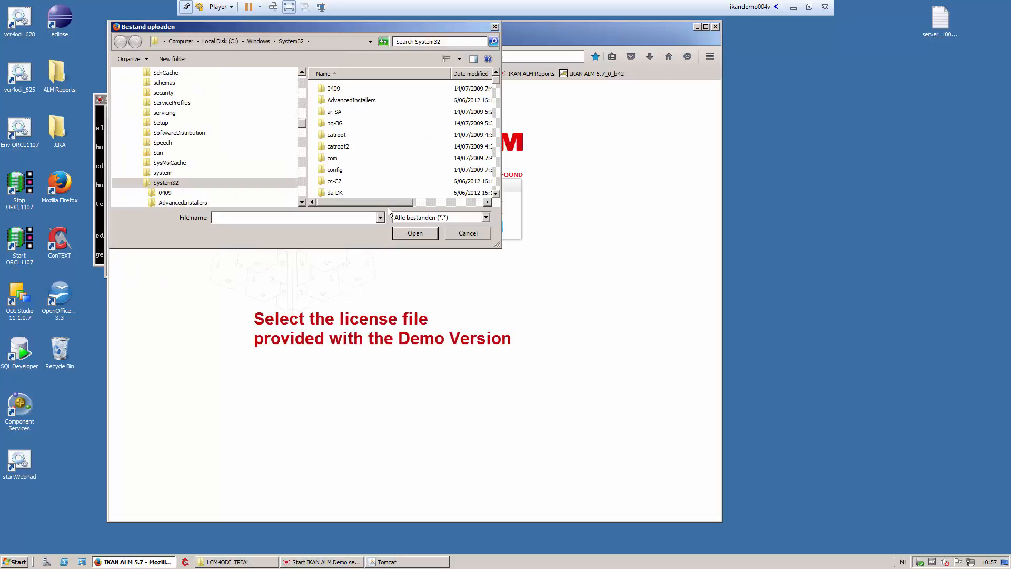
{"action": "left_click", "coordinate": [330, 39]}
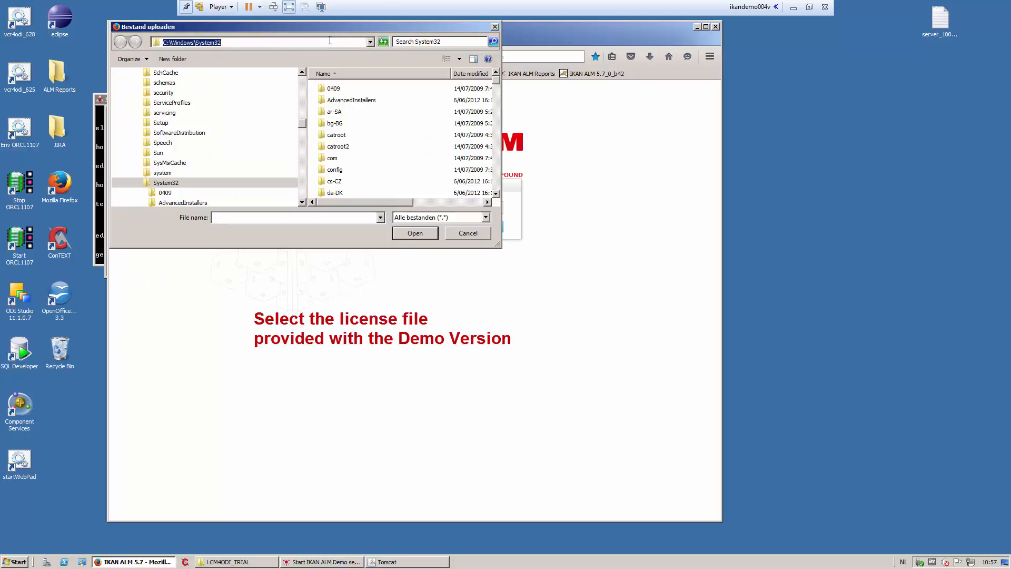
{"action": "type", "text": "D:\\LCM4ODI_TRIAL\\IKANALM_Demo\\ikanalm_trial_x64"}
{"action": "key", "text": "Return"}
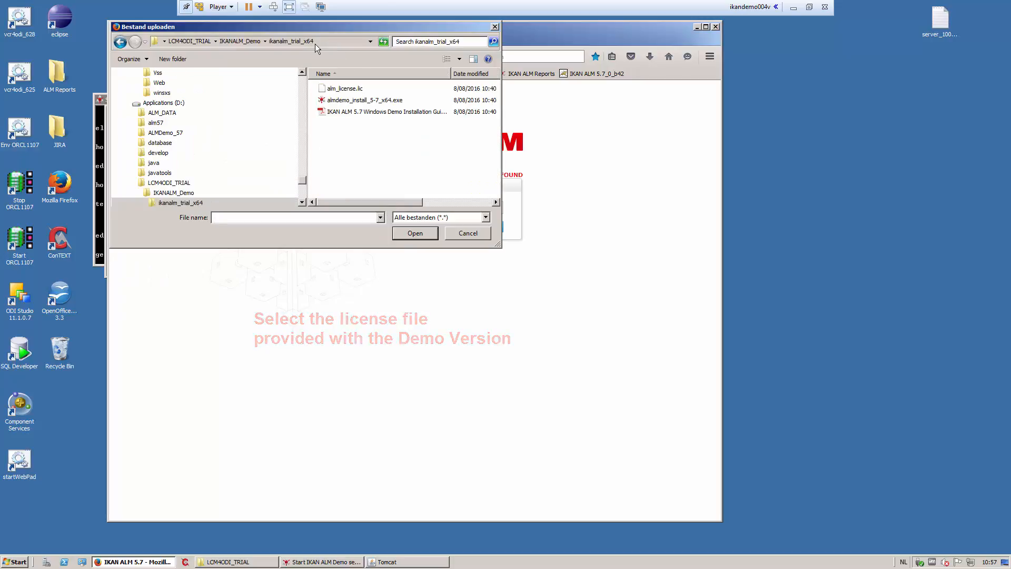
{"action": "double_click", "coordinate": [340, 88]}
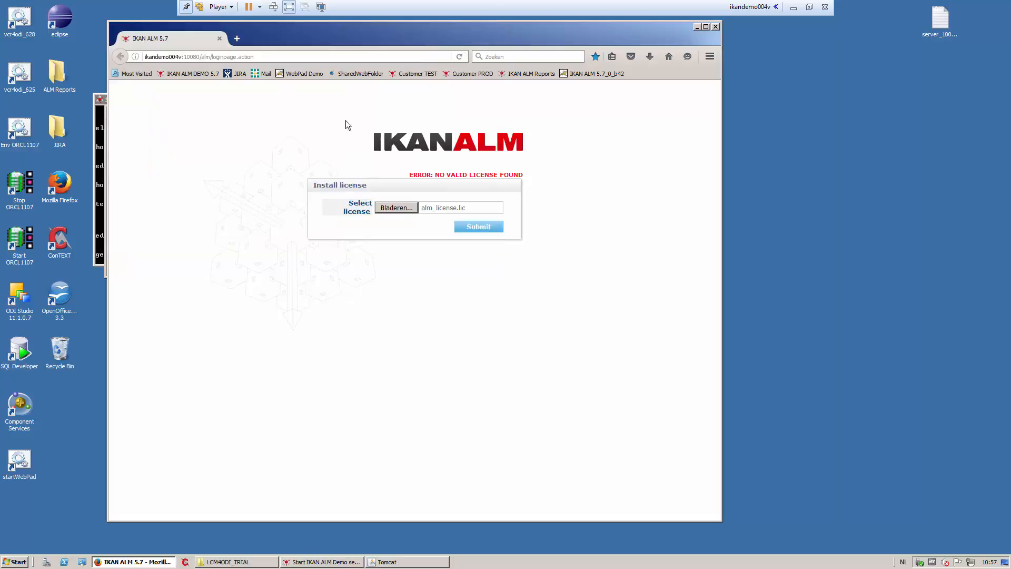
{"action": "left_click", "coordinate": [472, 227]}
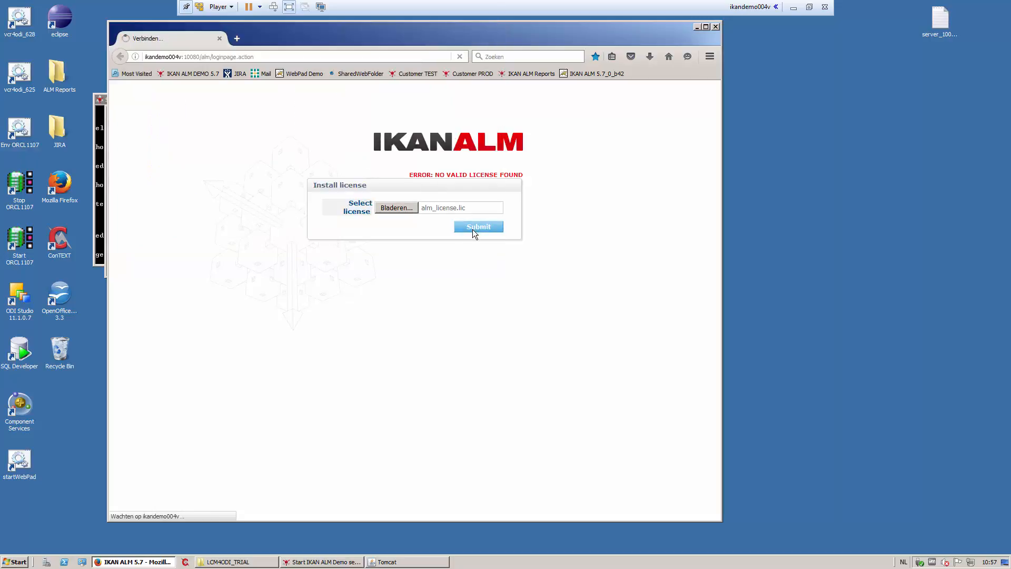
Log in to IKAN ALM as the global administrator
{"action": "left_click", "coordinate": [446, 205]}
{"action": "left_click", "coordinate": [440, 214]}
{"action": "left_click", "coordinate": [398, 233]}
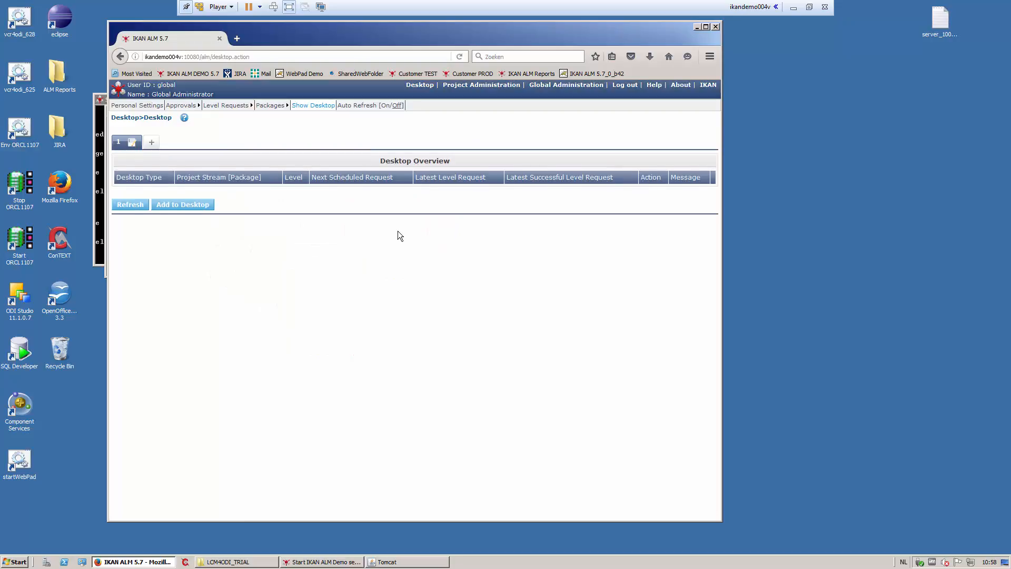
Open the System Settings in Global Administration to review the local file copy locations
{"action": "left_click", "coordinate": [551, 87]}
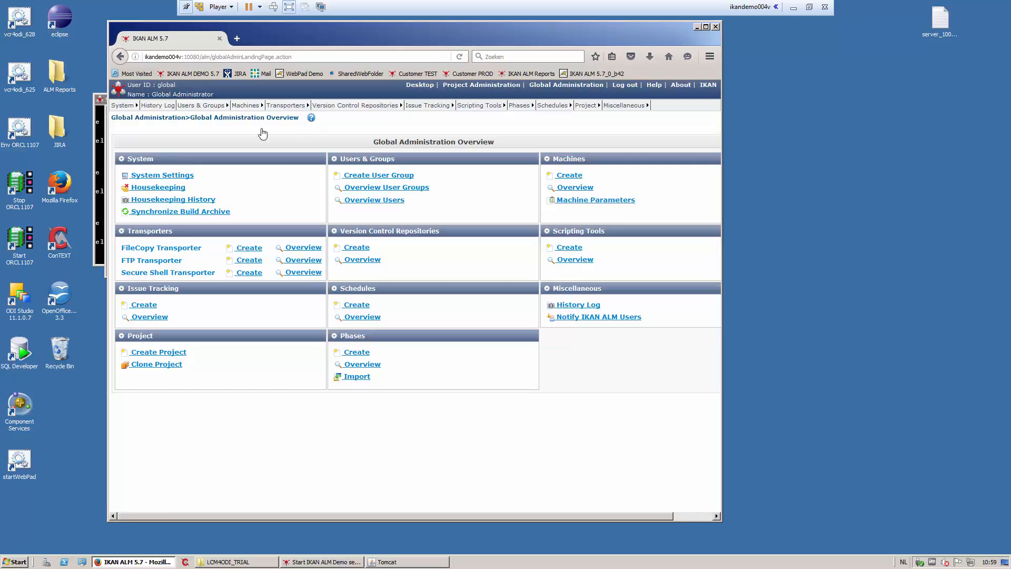
{"action": "left_click", "coordinate": [127, 106]}
{"action": "left_click", "coordinate": [130, 116]}
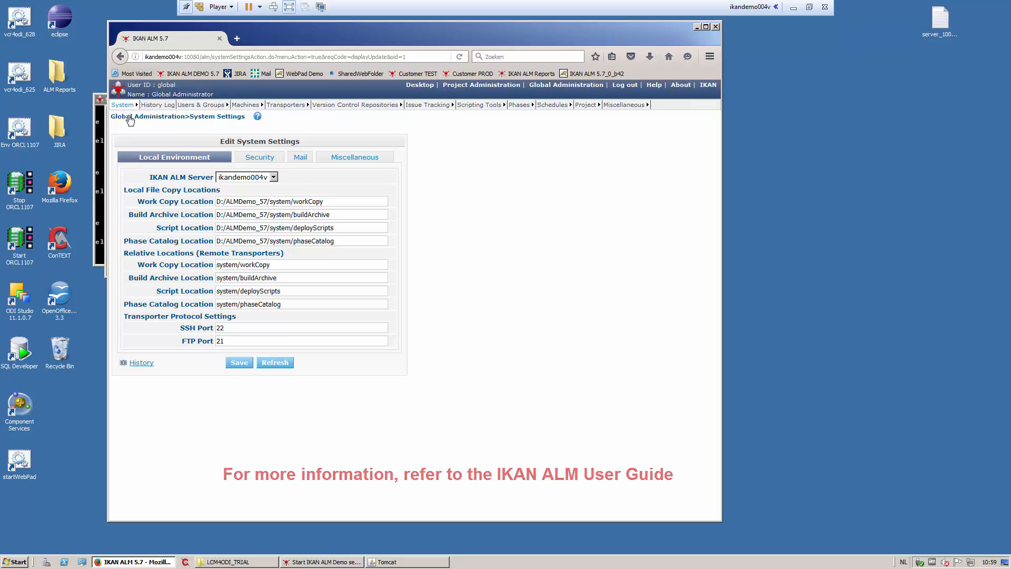
Open the Machines overview and view the installed phases of machine ikandemo004v
{"action": "mouse_move", "coordinate": [248, 107]}
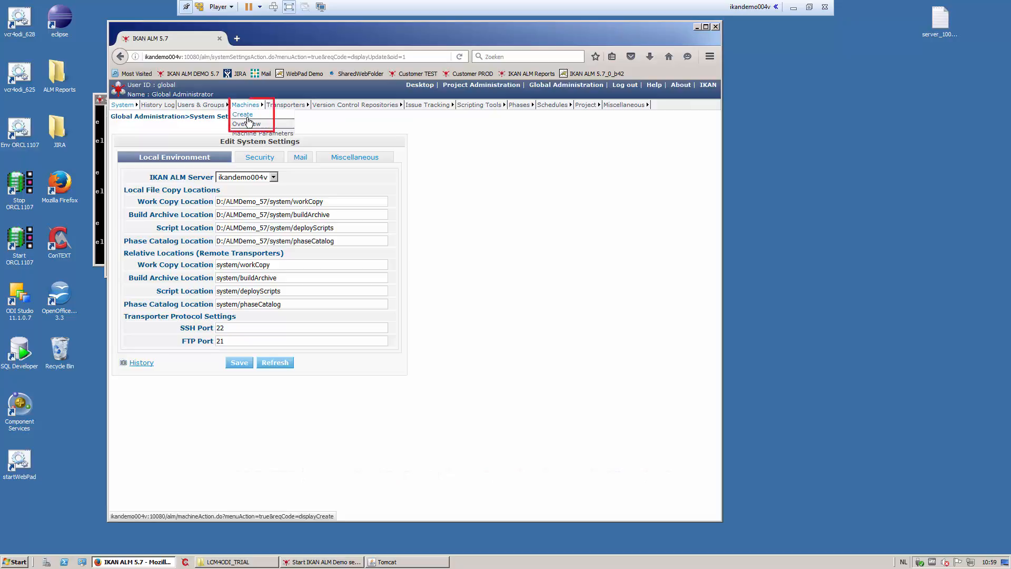
{"action": "left_click", "coordinate": [247, 124]}
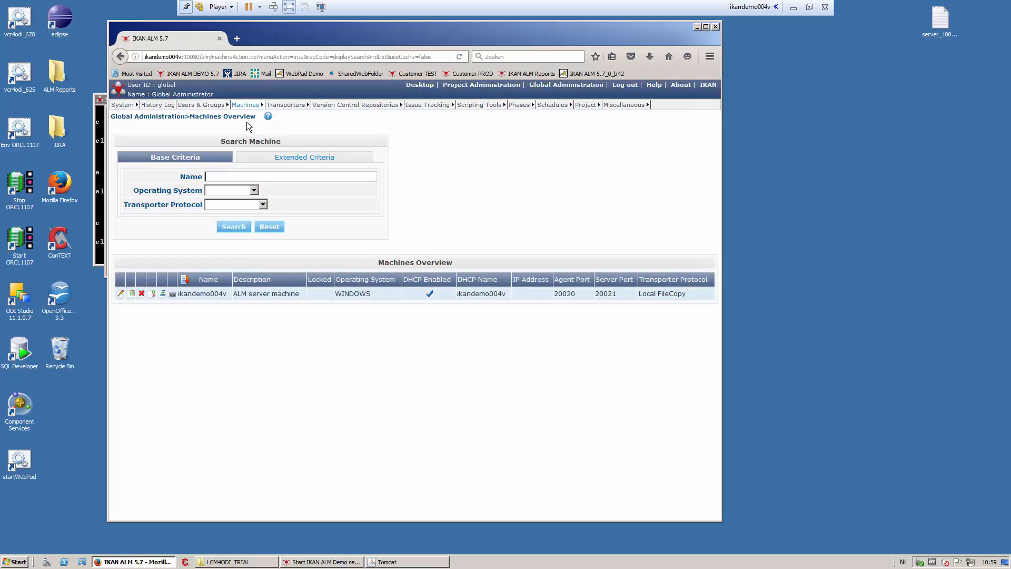
{"action": "left_click", "coordinate": [163, 294]}
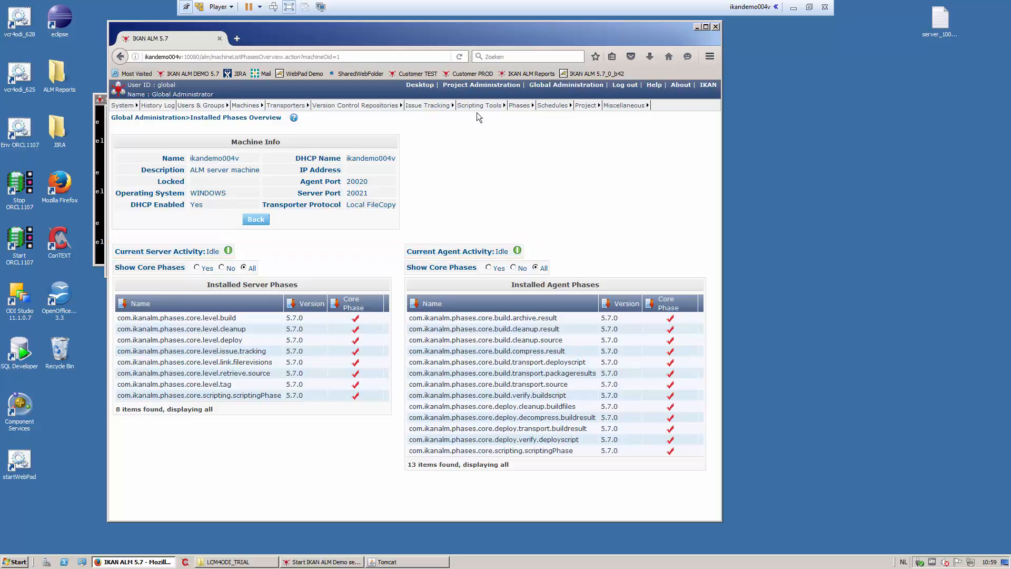
Browse the Scripting Tools overview and the Version Control Repositories overview
{"action": "mouse_move", "coordinate": [477, 105]}
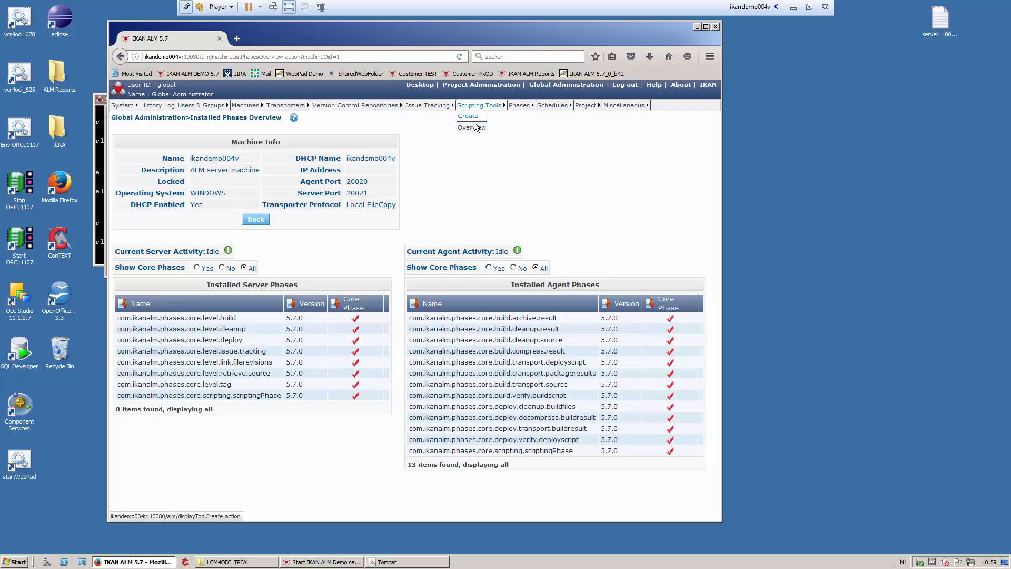
{"action": "left_click", "coordinate": [474, 128]}
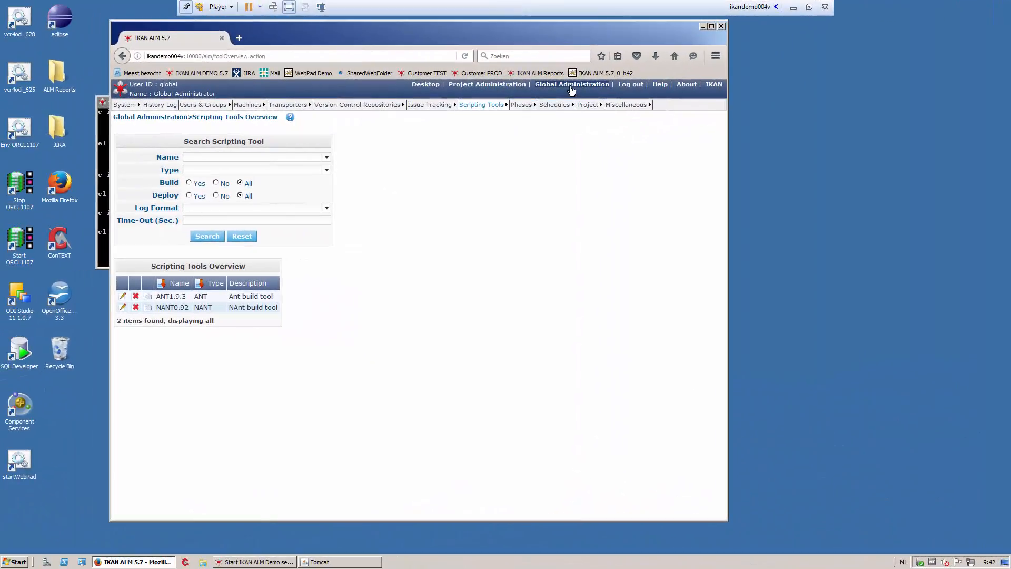
{"action": "left_click", "coordinate": [379, 104]}
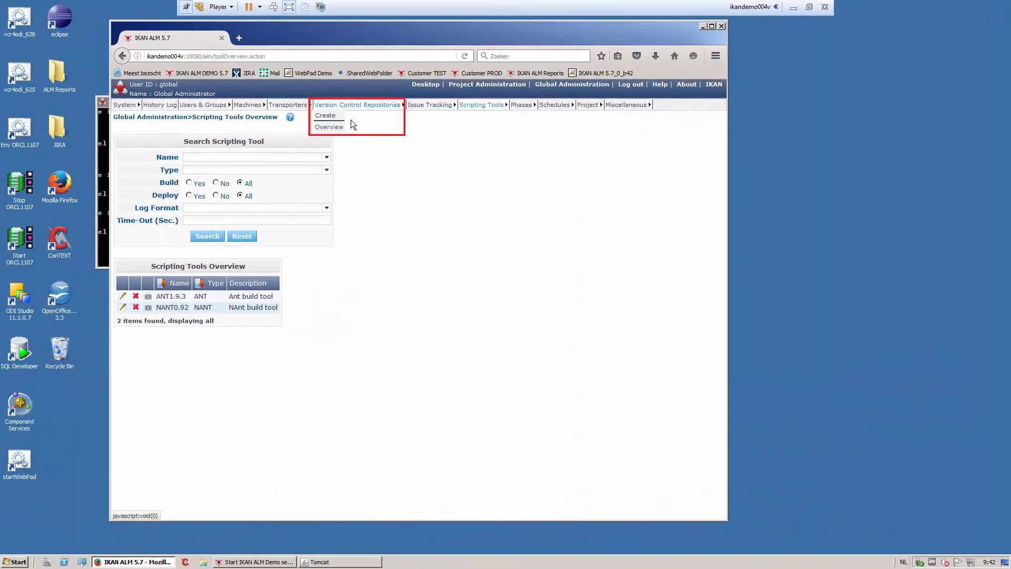
{"action": "left_click", "coordinate": [333, 128]}
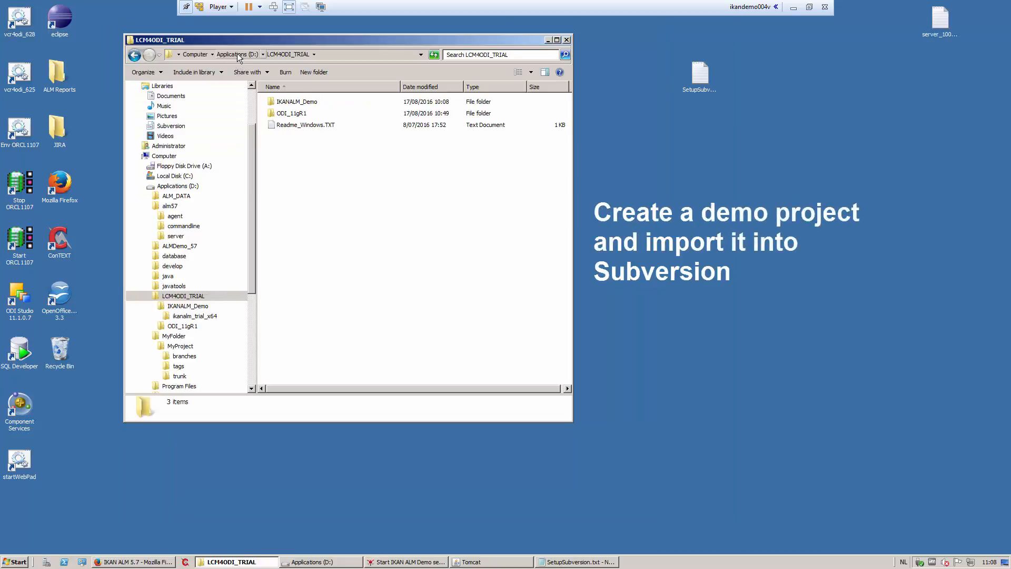
Browse to D:\MyFolder\MyProject to examine the demo project's branches, tags and trunk folders
{"action": "left_click", "coordinate": [237, 54]}
{"action": "double_click", "coordinate": [287, 195]}
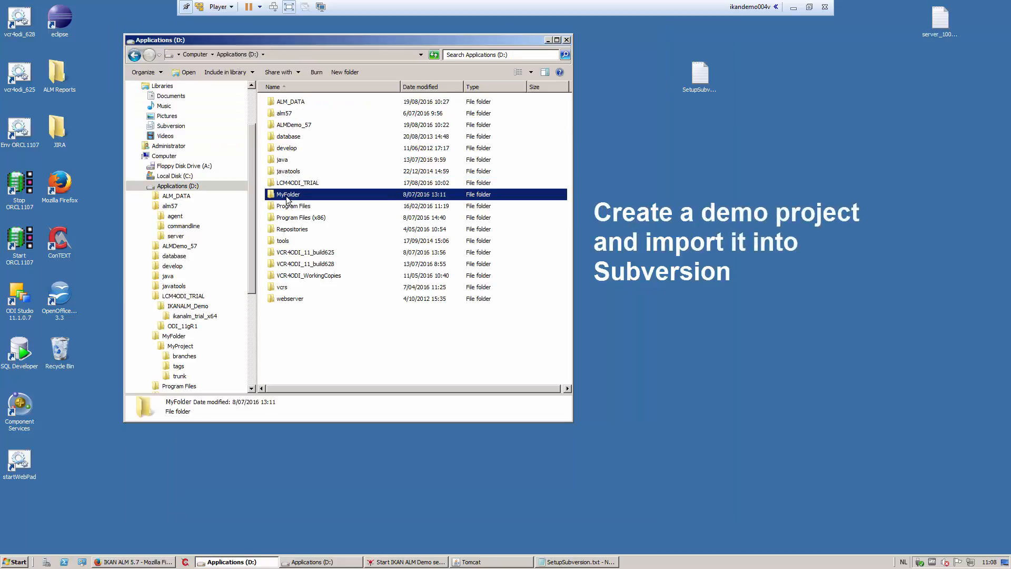
{"action": "double_click", "coordinate": [293, 103]}
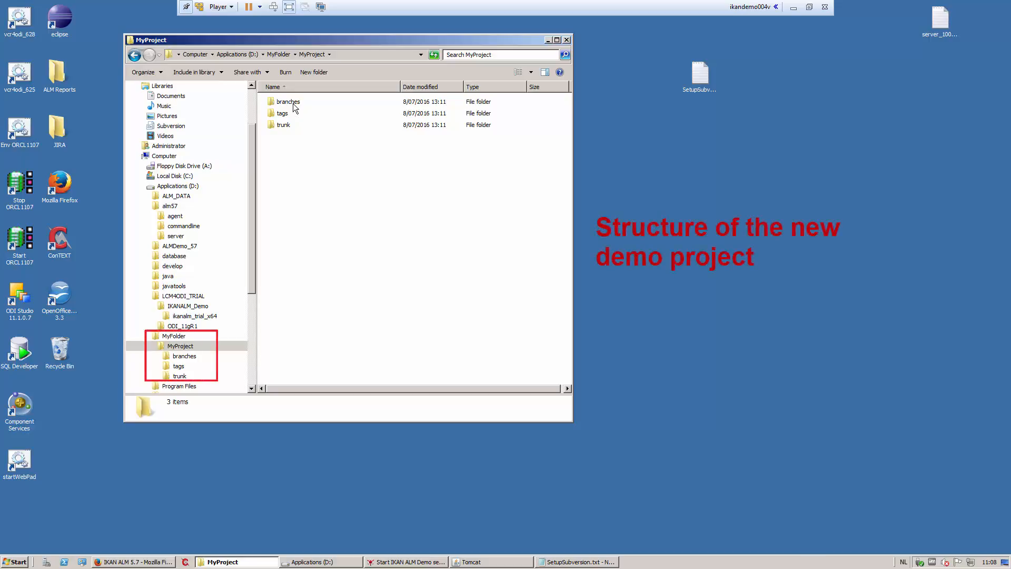
Open a command window in MyFolder and run svn import into file:///D:/ALMDemo_57/vcr/subversion/repository with message "create ODI demo project"
{"action": "left_click", "coordinate": [278, 54]}
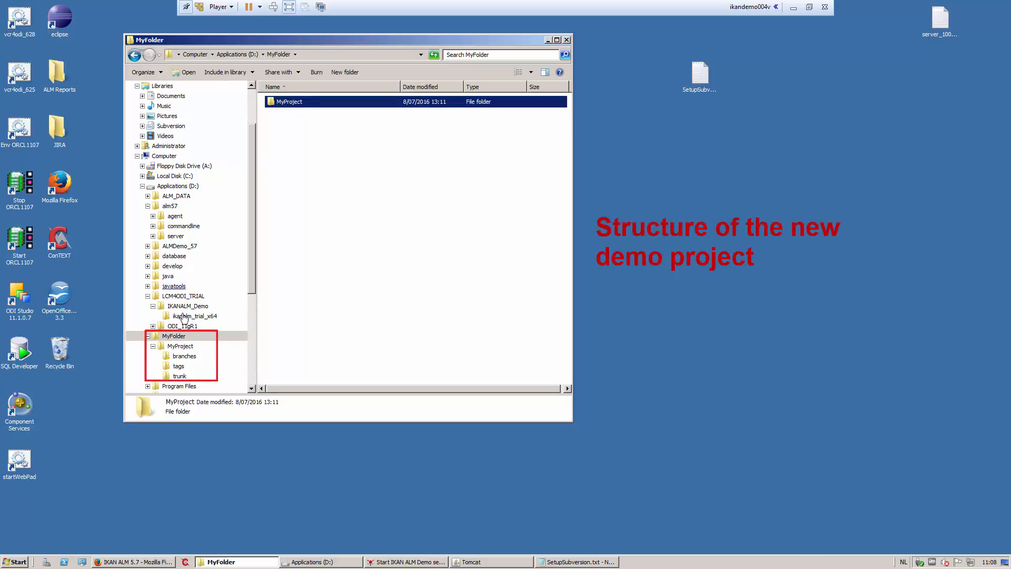
{"action": "right_click", "coordinate": [179, 337]}
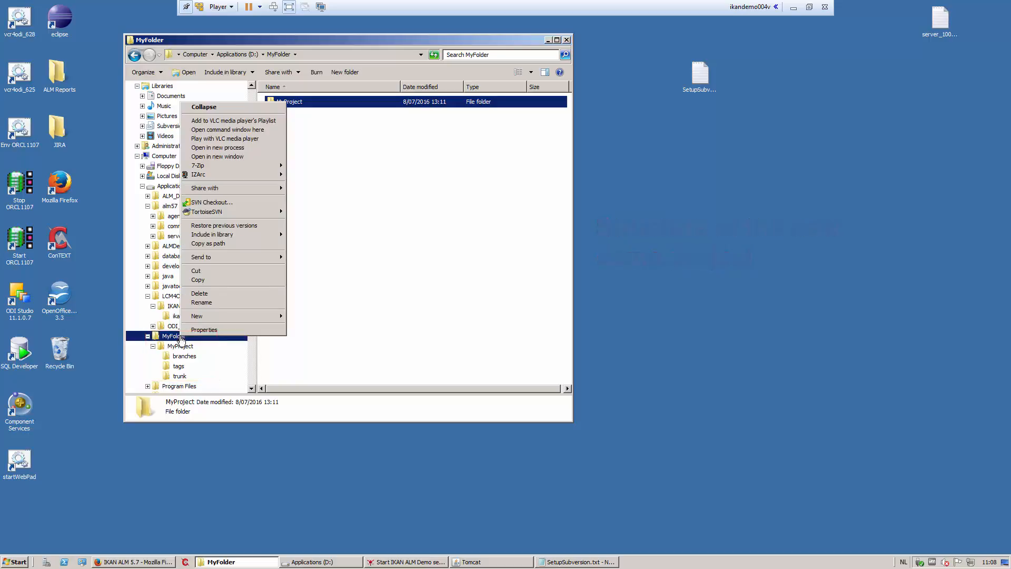
{"action": "left_click", "coordinate": [228, 130]}
{"action": "right_click", "coordinate": [247, 169]}
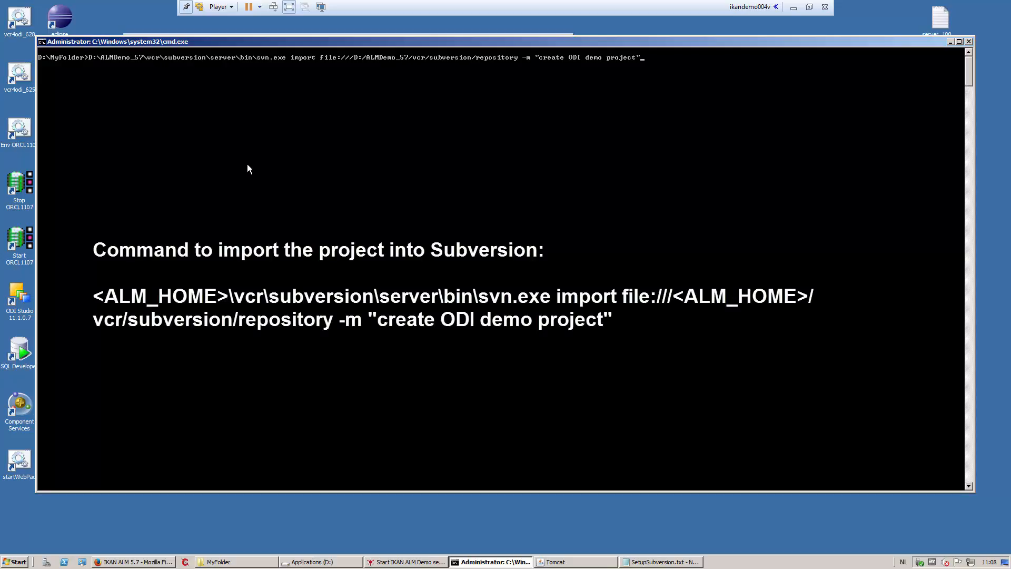
{"action": "key", "text": "Return"}
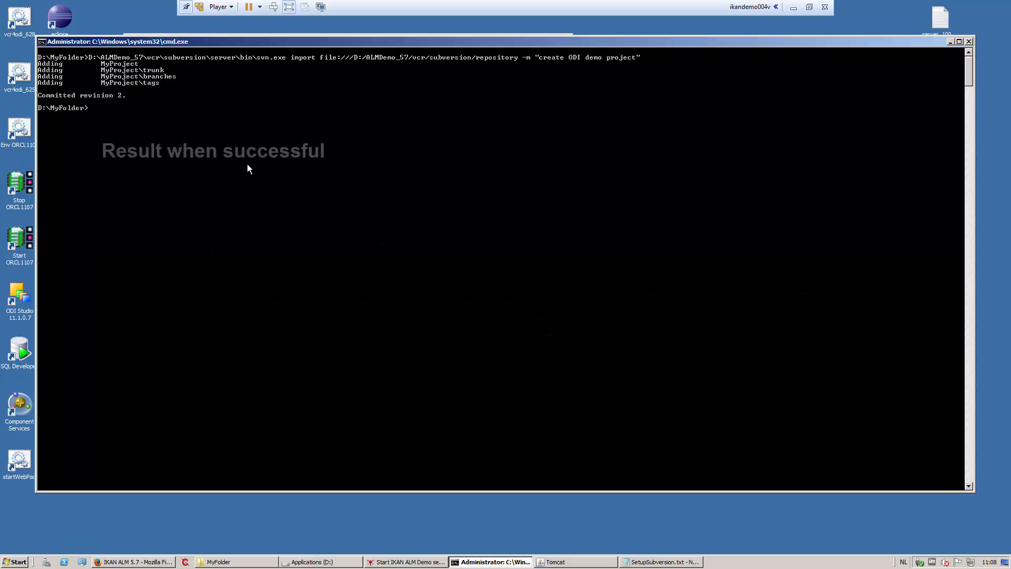